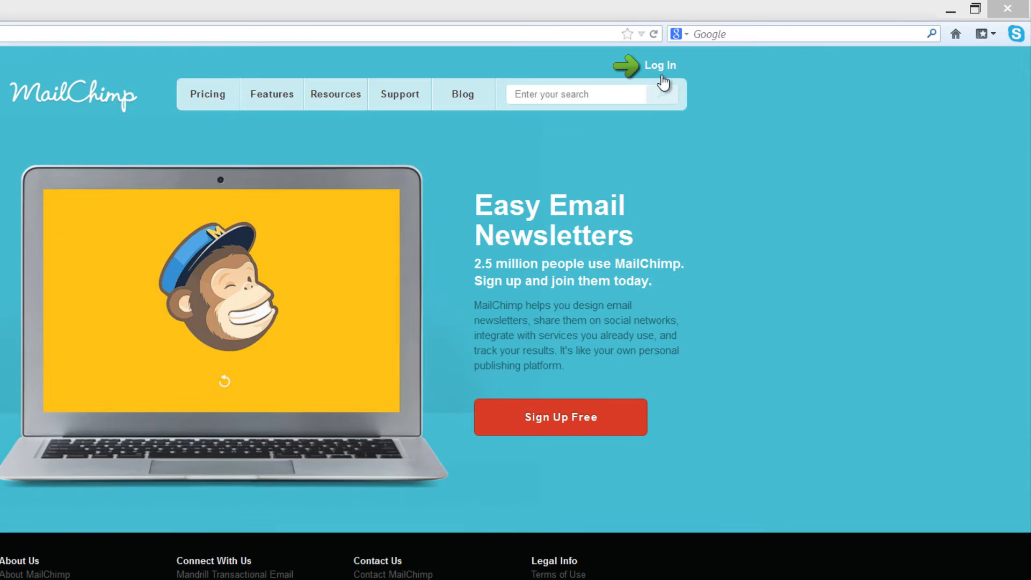
# Step: Log in to MailChimp with the suggested username and password, then pass the V8 notice
pyautogui.click(661, 70)
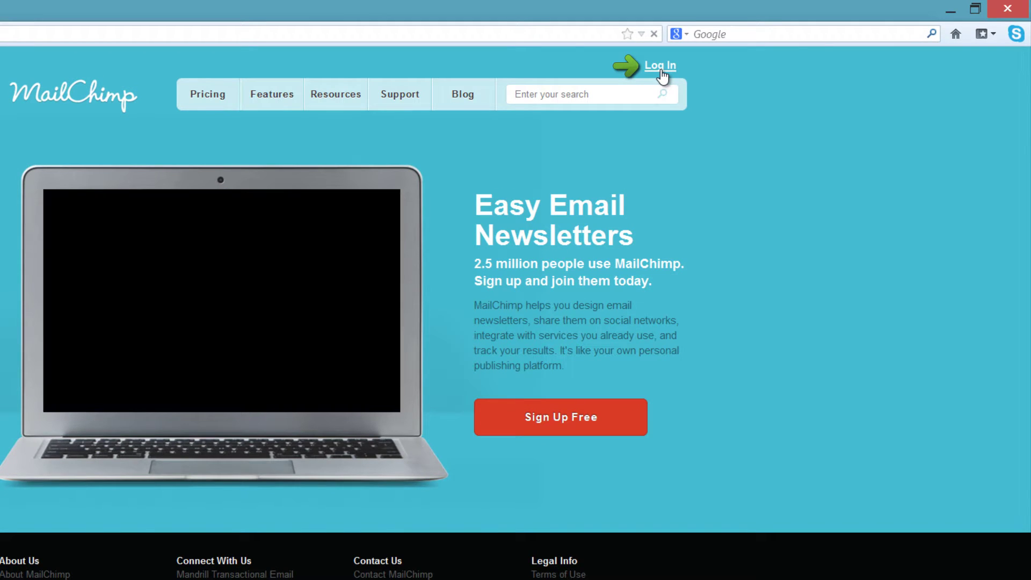
pyautogui.write('we')
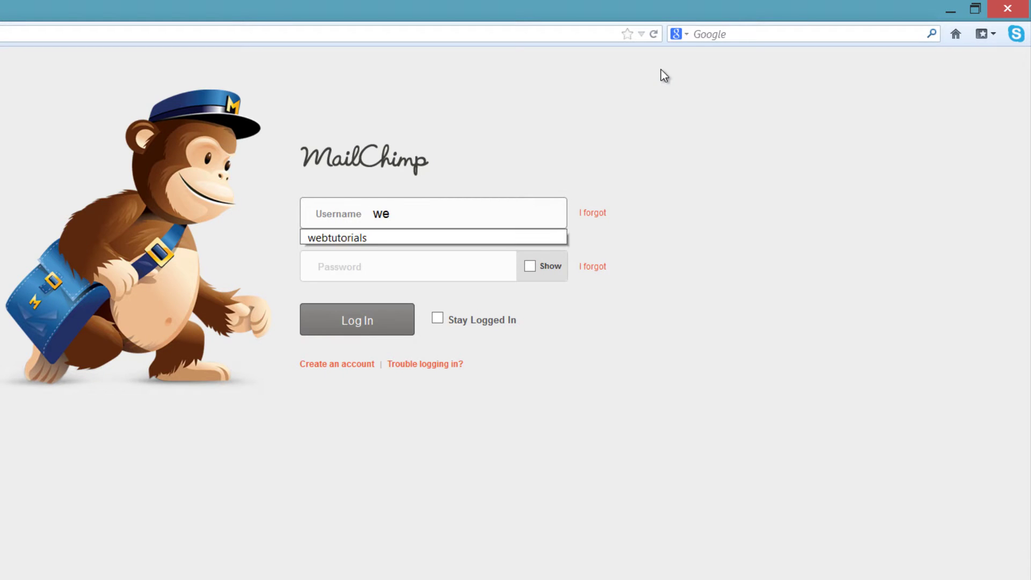
pyautogui.press('Down')
pyautogui.press('Return')
pyautogui.press('Tab')
pyautogui.write('p•••••••••••')
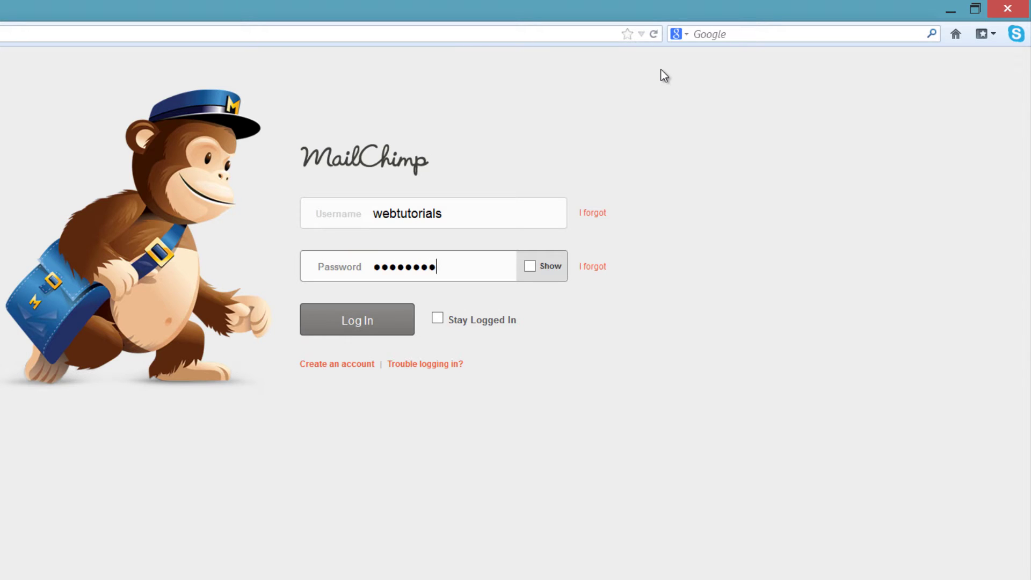
pyautogui.press('Return')
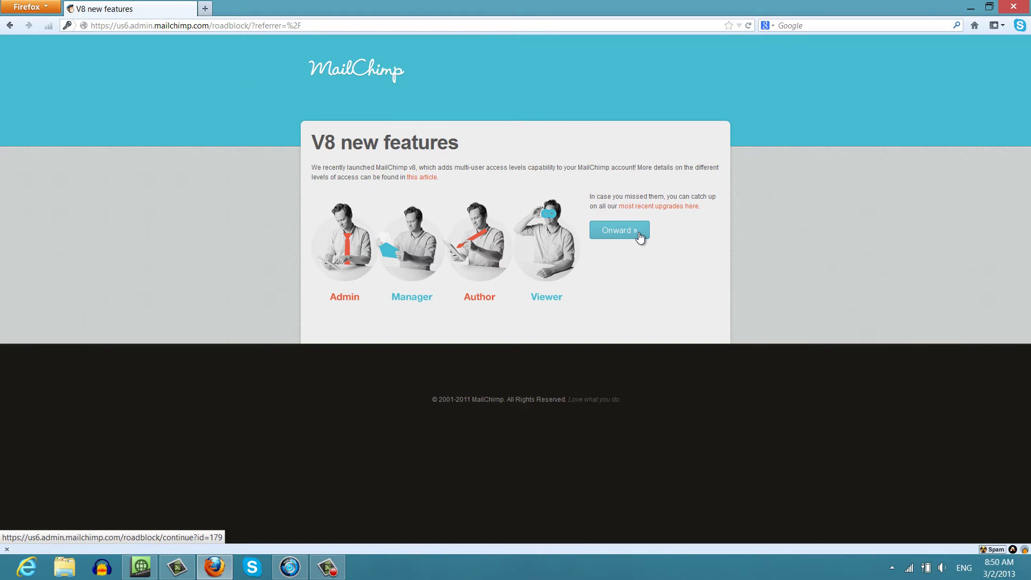
pyautogui.click(639, 232)
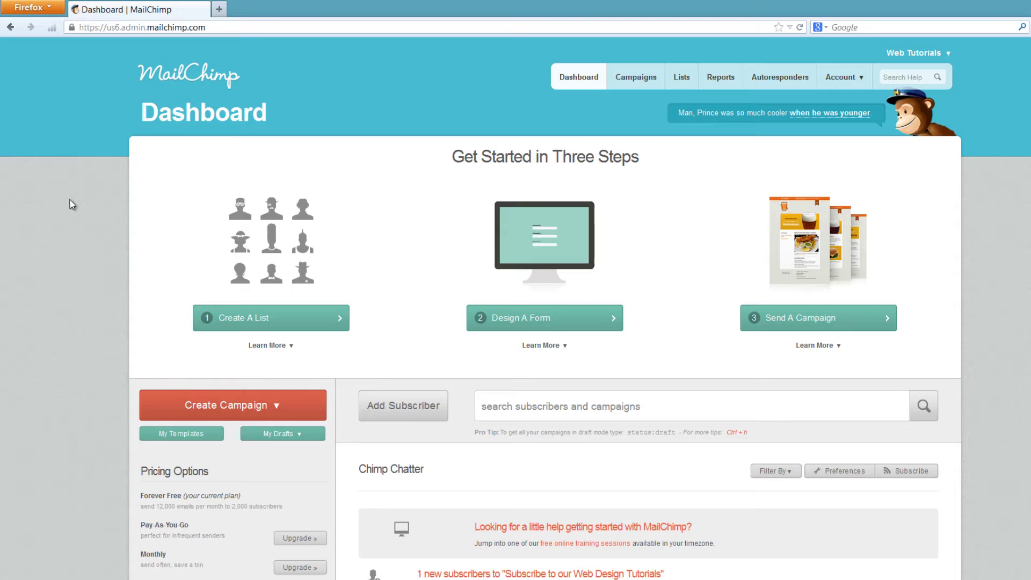
# Step: Open MailChimp Support from the Dashboard footer in a new tab and go to Online Training
pyautogui.scroll(-5, 80, 221)
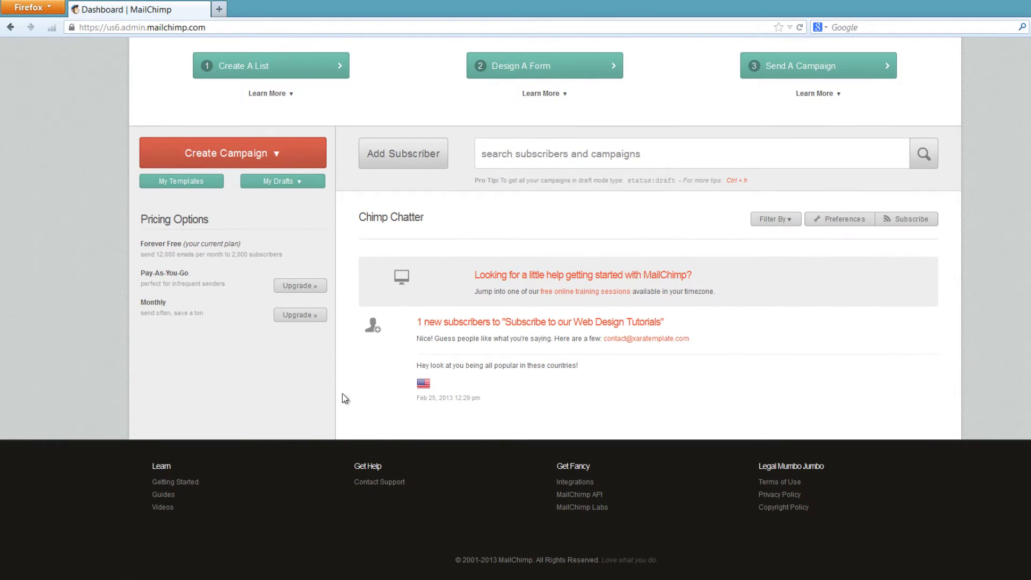
pyautogui.click(379, 482)
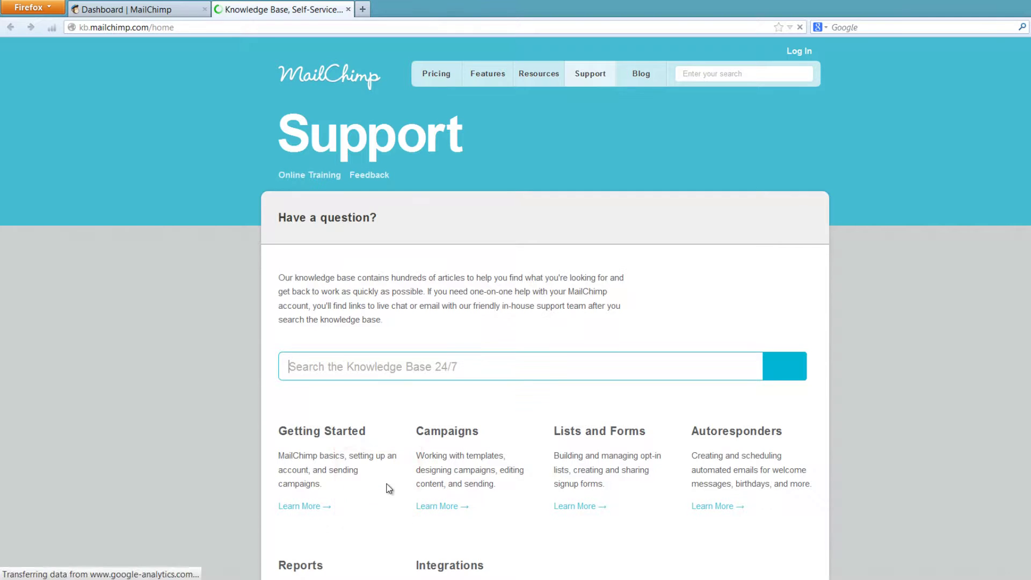
pyautogui.click(299, 356)
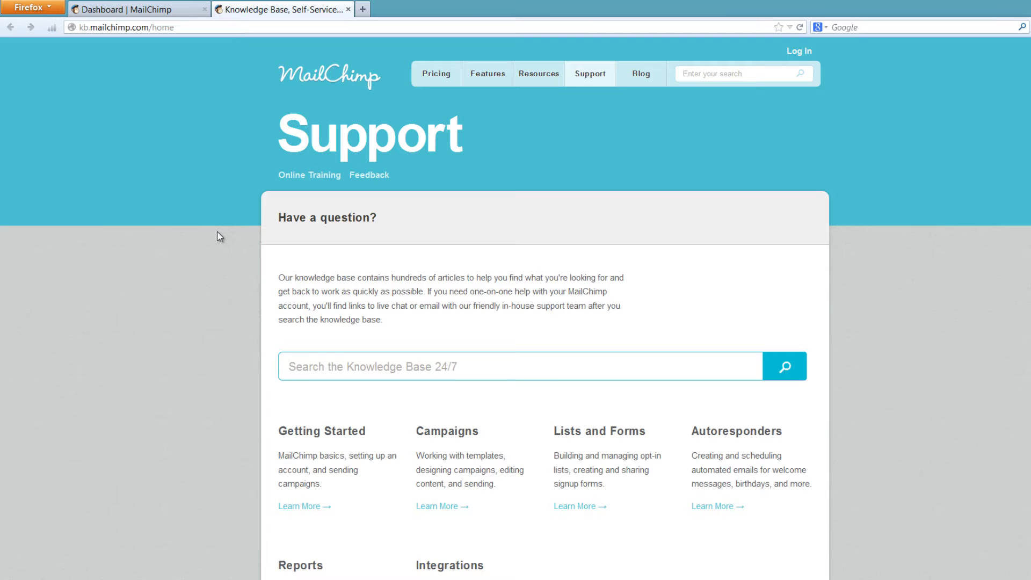
pyautogui.click(312, 178)
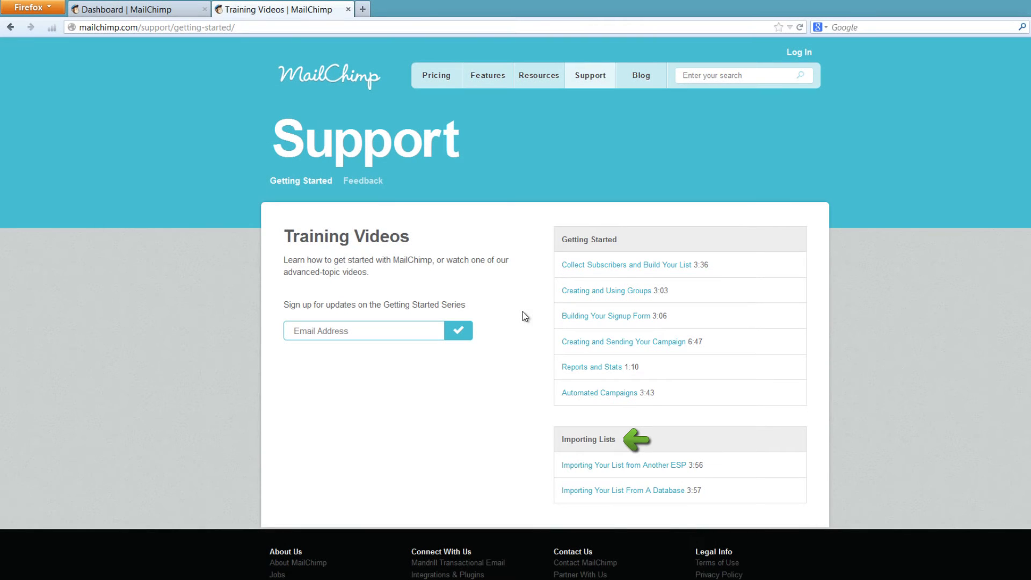
# Step: Log in again in the second tab, skip the password prompt, and open the Lists page
pyautogui.click(332, 77)
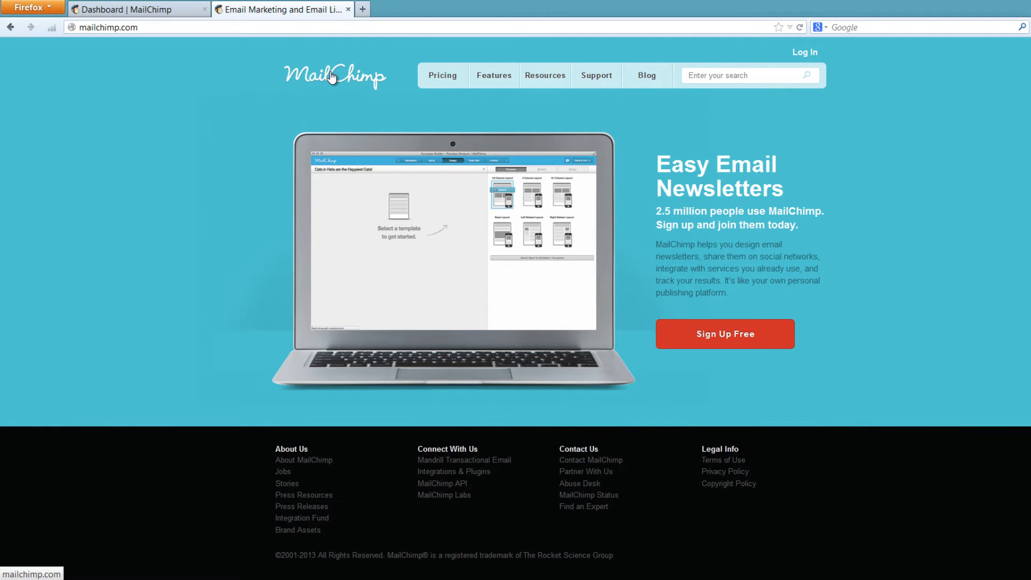
pyautogui.click(805, 53)
pyautogui.write('web')
pyautogui.press('Down')
pyautogui.press('Return')
pyautogui.press('Tab')
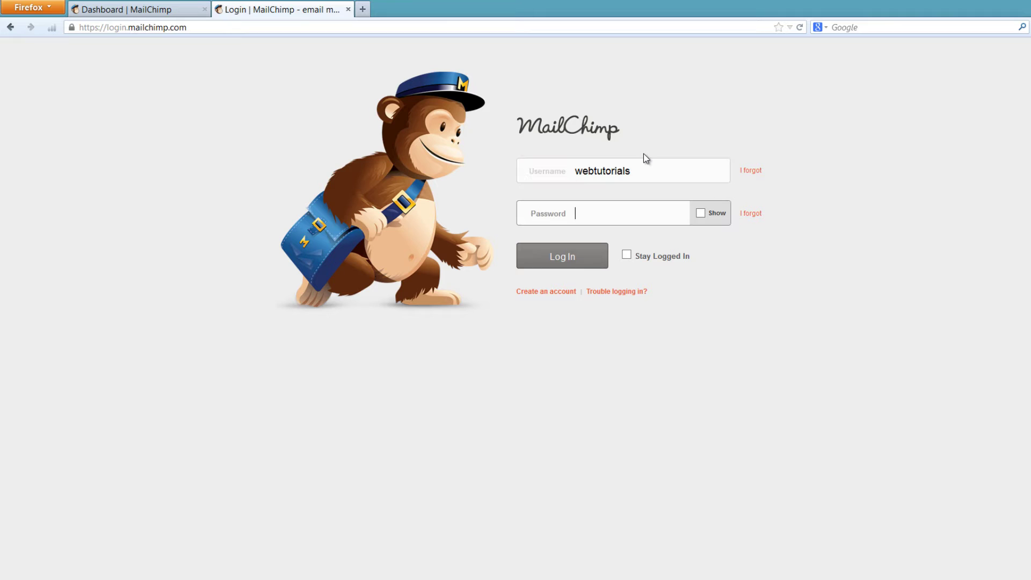
pyautogui.write('••••••••••••••')
pyautogui.press('Return')
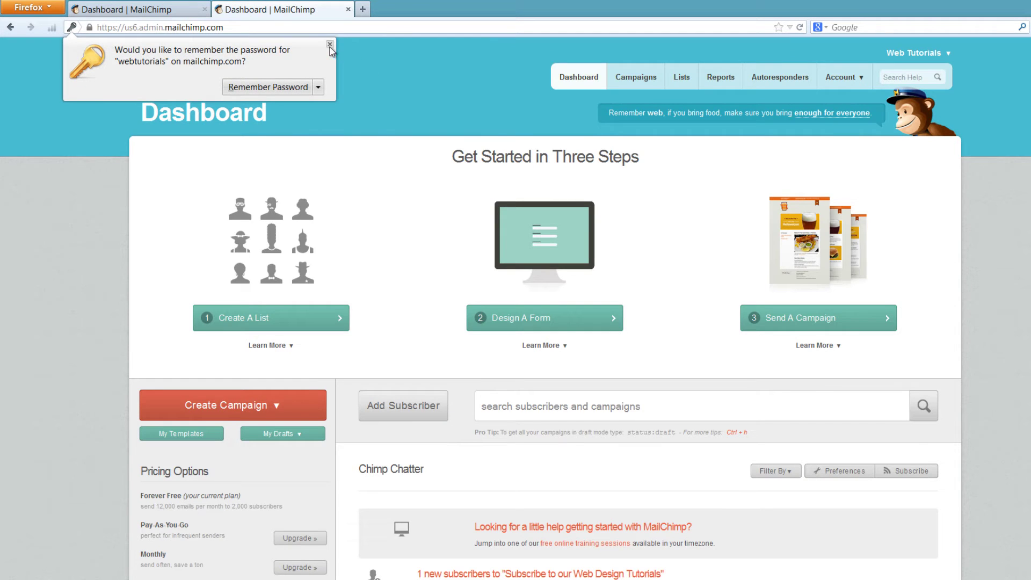
pyautogui.click(424, 238)
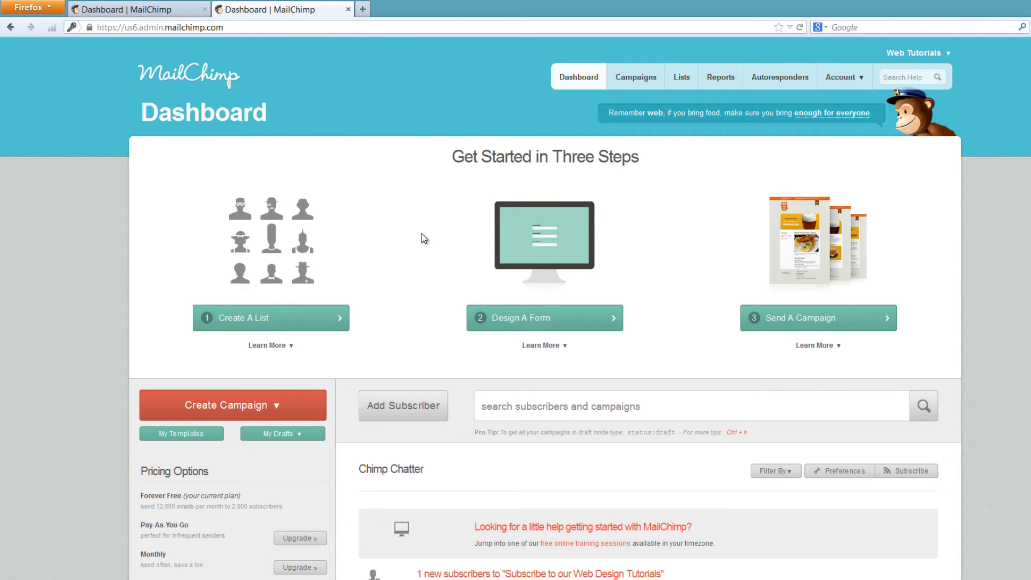
pyautogui.click(682, 81)
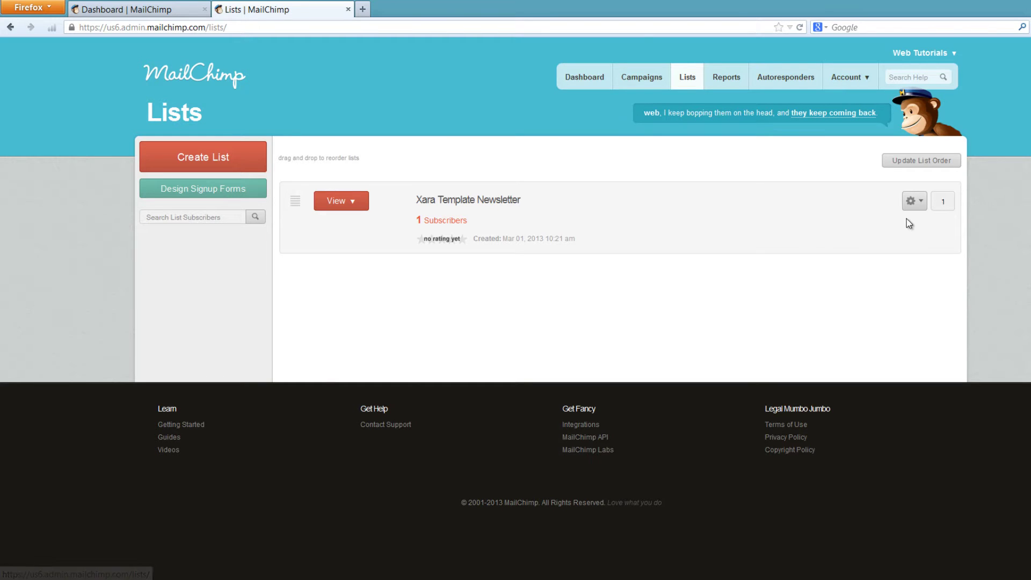
# Step: Choose Forms from the Xara Template Newsletter list's gear menu to reach its form designer
pyautogui.click(914, 202)
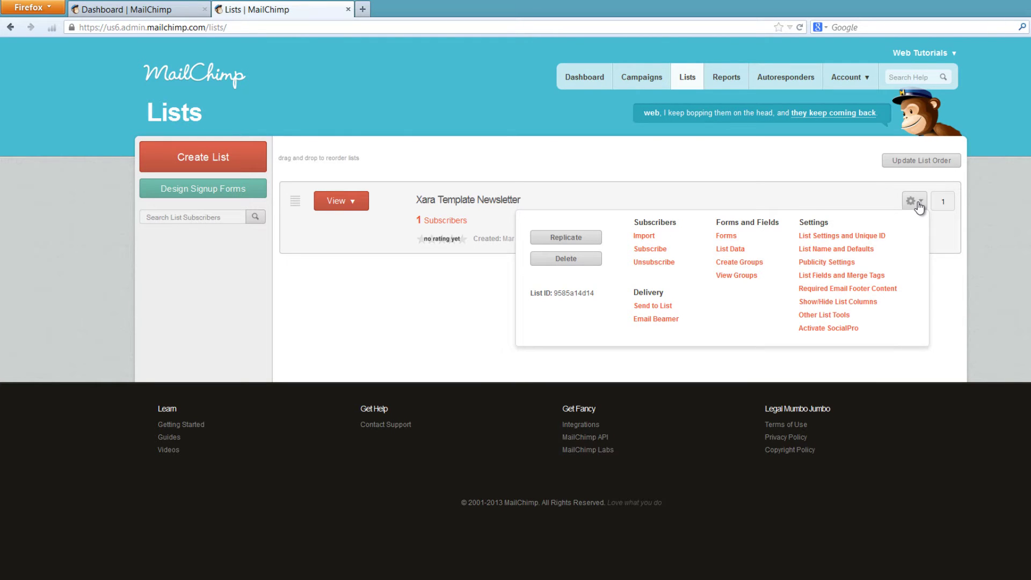
pyautogui.click(732, 237)
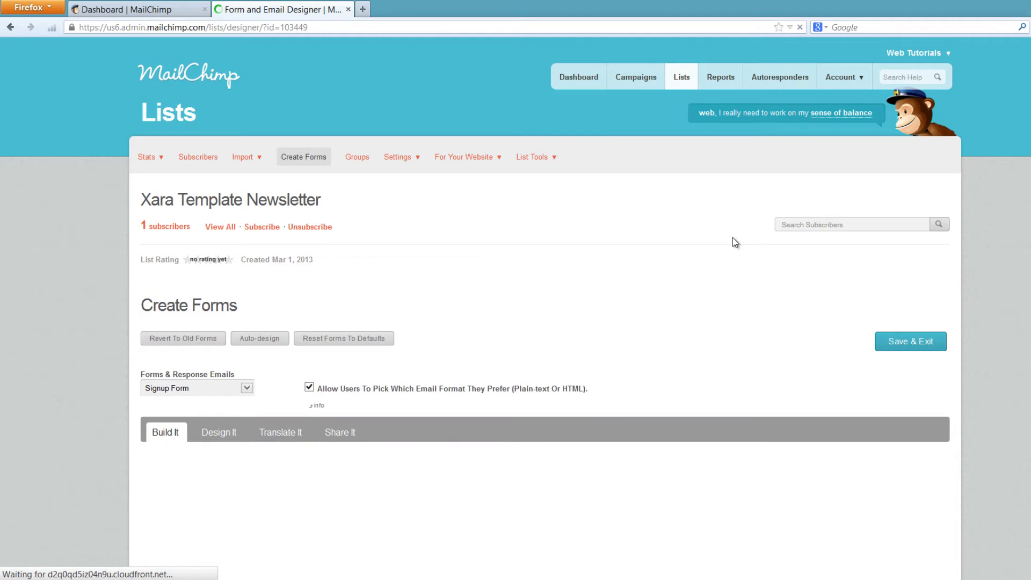
pyautogui.scroll(-10, 732, 238)
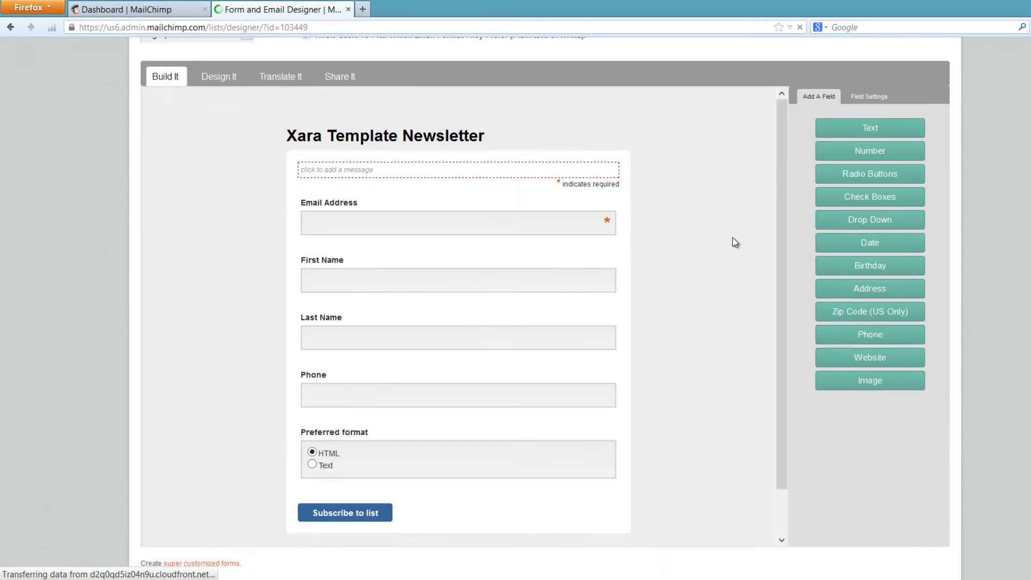
pyautogui.scroll(4, 735, 241)
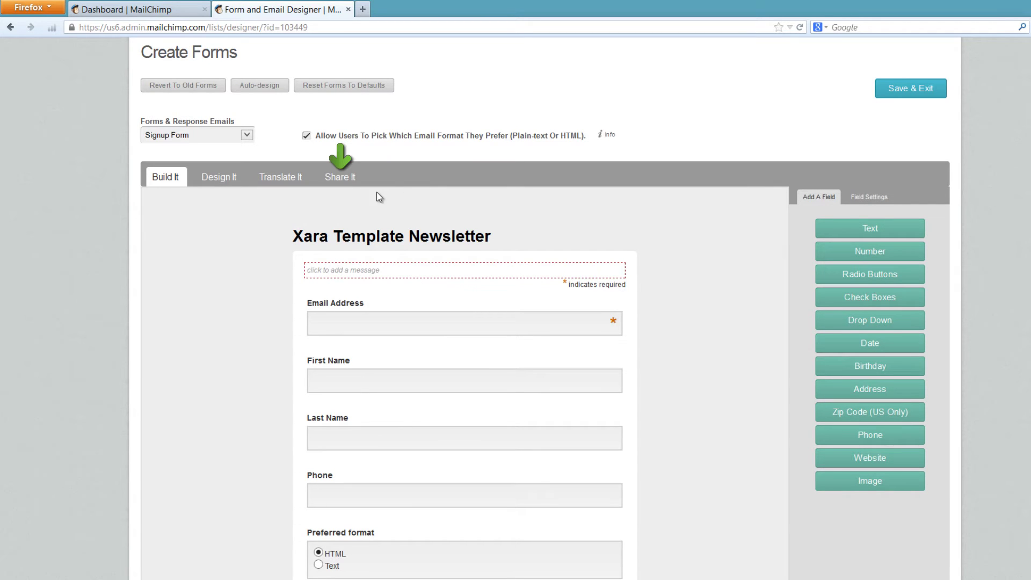
# Step: Show the Share It options, view the QR code image, then close its tab
pyautogui.click(338, 180)
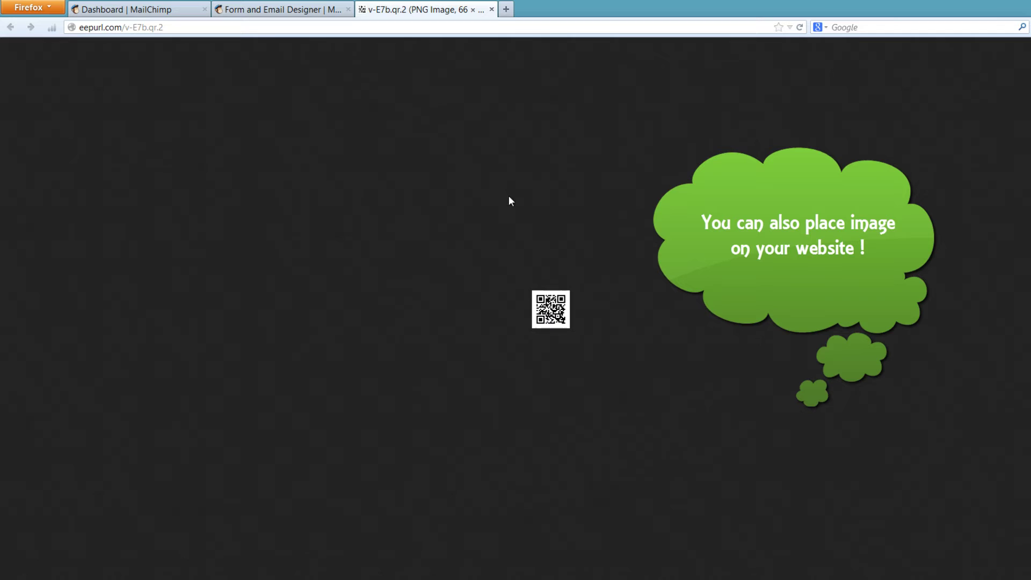
pyautogui.click(492, 9)
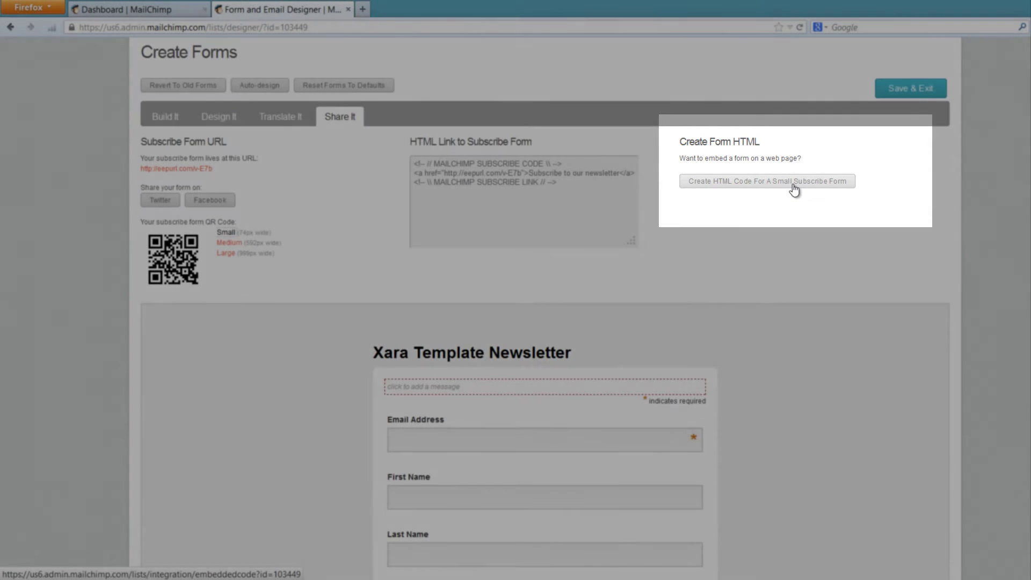
# Step: Open the Create HTML Code For A Small Subscribe Form embed page
pyautogui.click(795, 183)
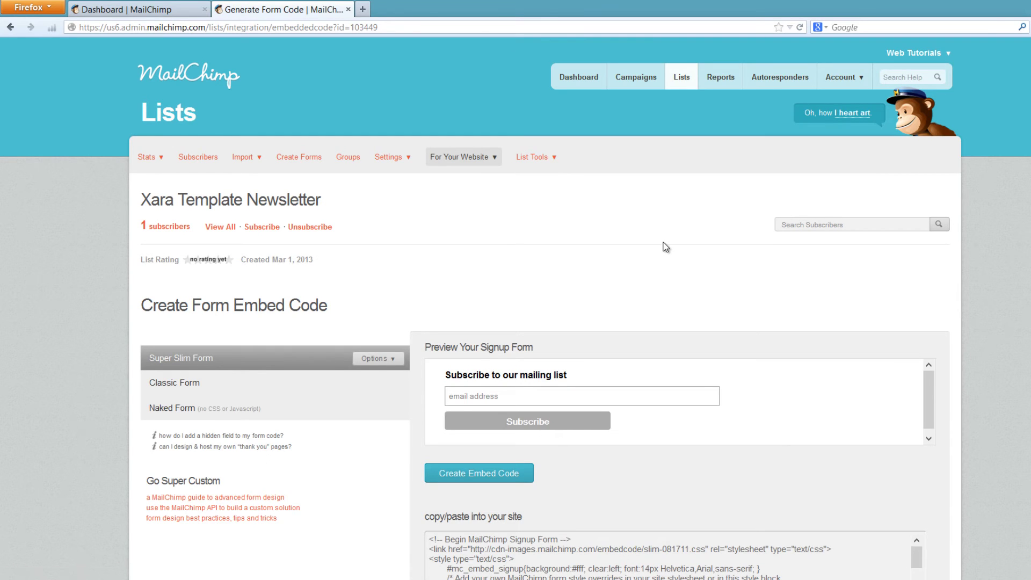
pyautogui.scroll(-3, 666, 248)
pyautogui.scroll(-2, 666, 247)
pyautogui.scroll(-1, 573, 186)
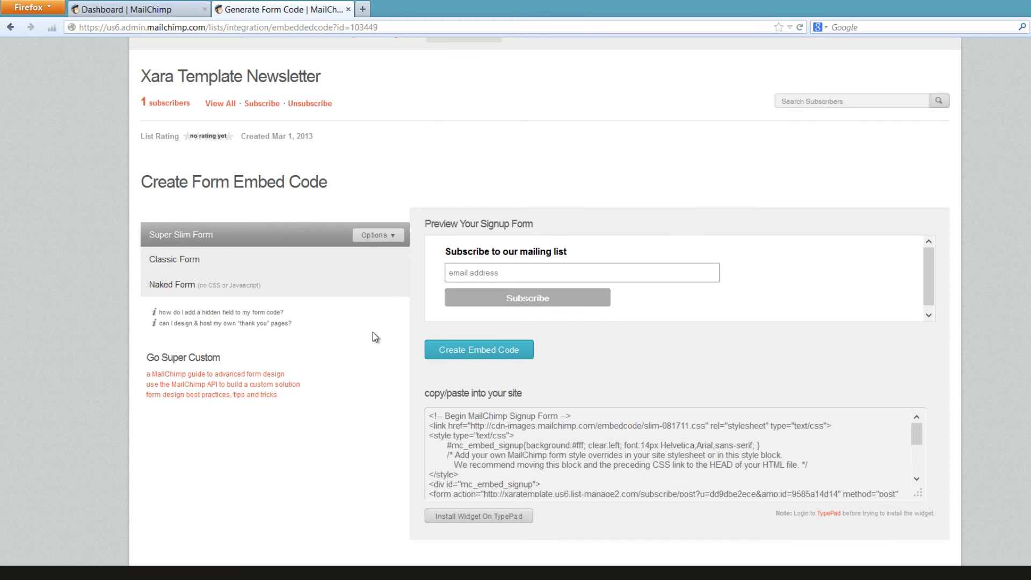
# Step: Compare the Classic and Naked Form styles, then pick Super Slim Form
pyautogui.click(270, 270)
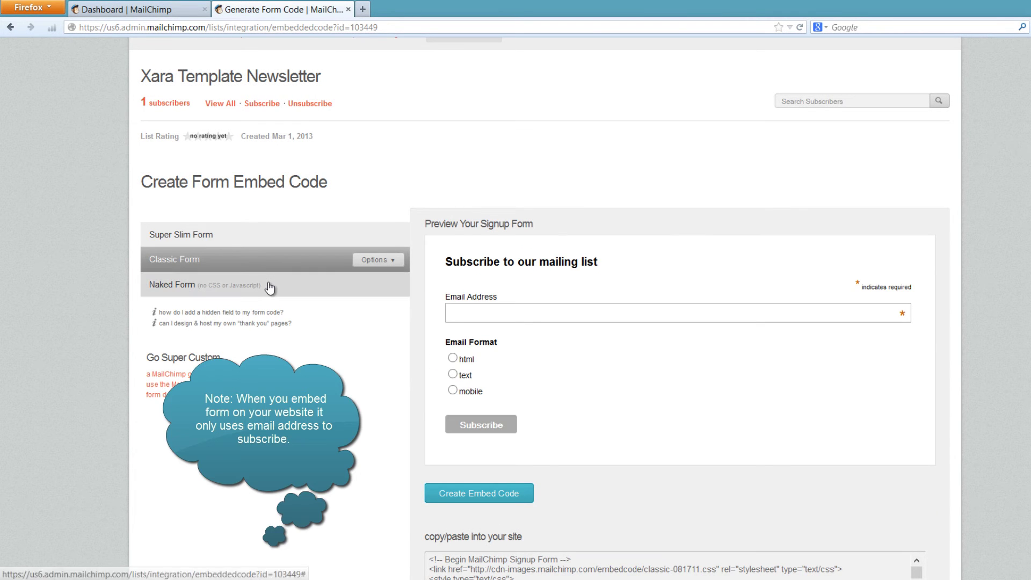
pyautogui.click(269, 288)
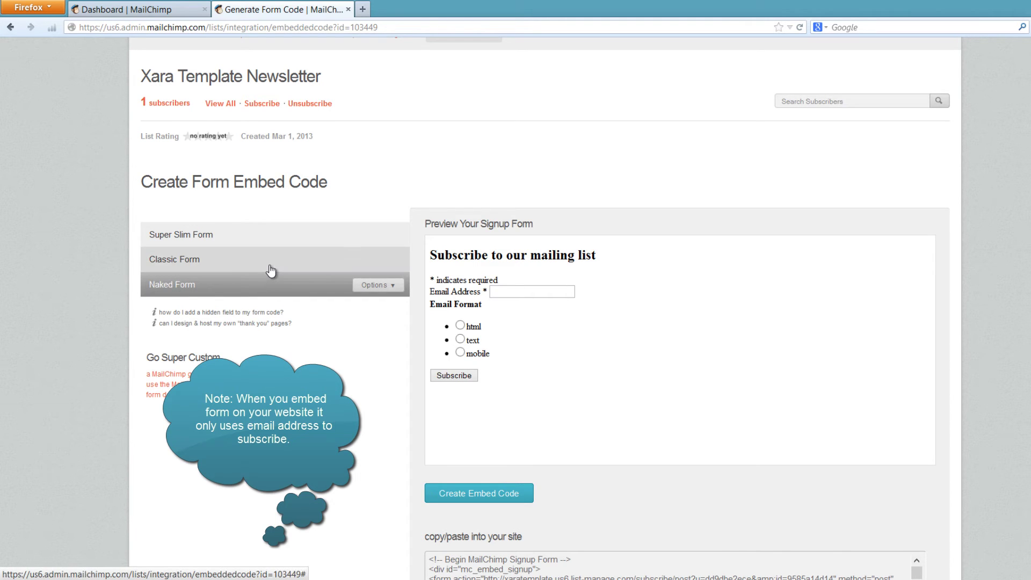
pyautogui.click(271, 269)
pyautogui.click(255, 242)
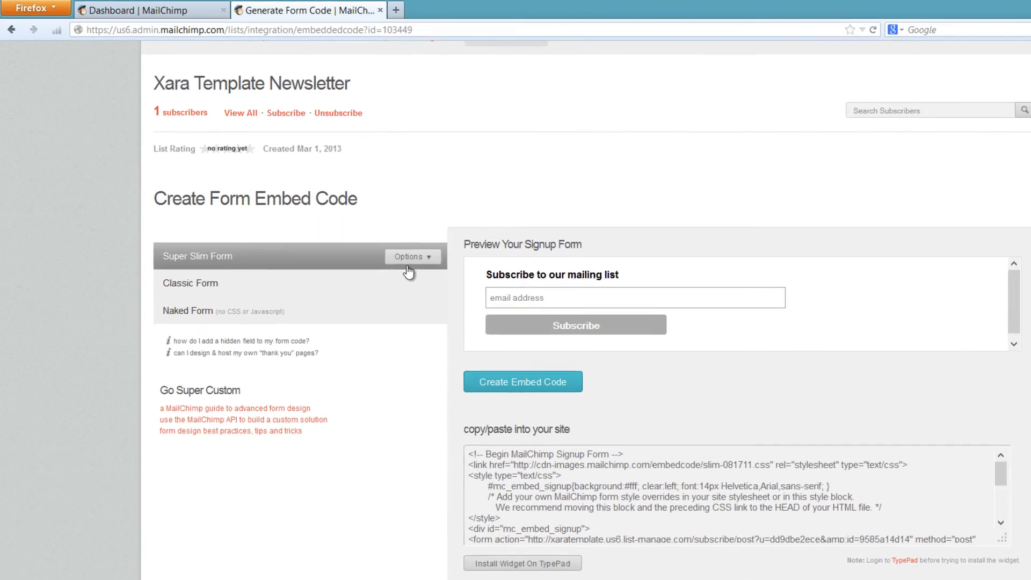
pyautogui.click(373, 242)
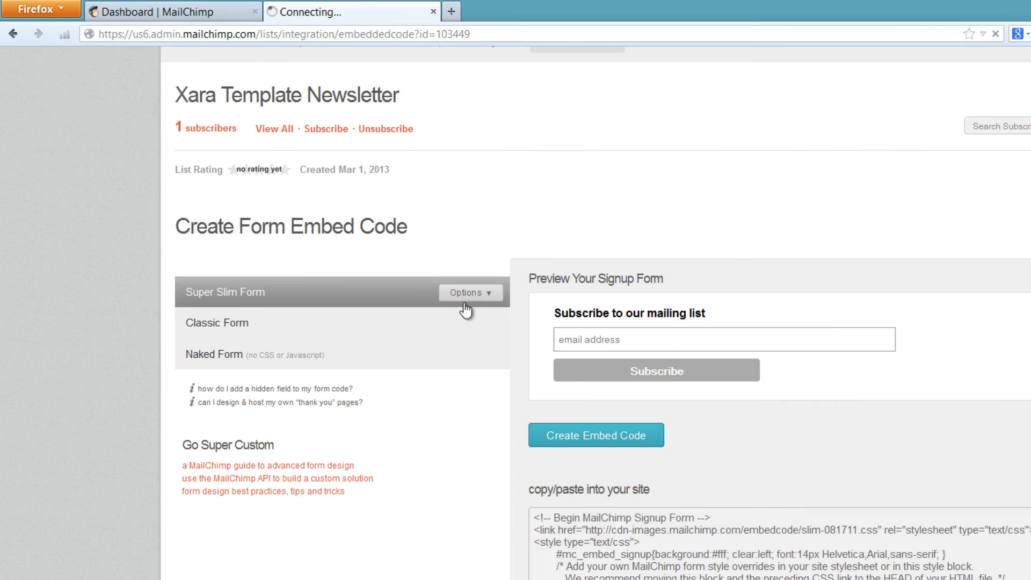
# Step: Set the embed form's width to 365 pixels in its Options
pyautogui.click(478, 301)
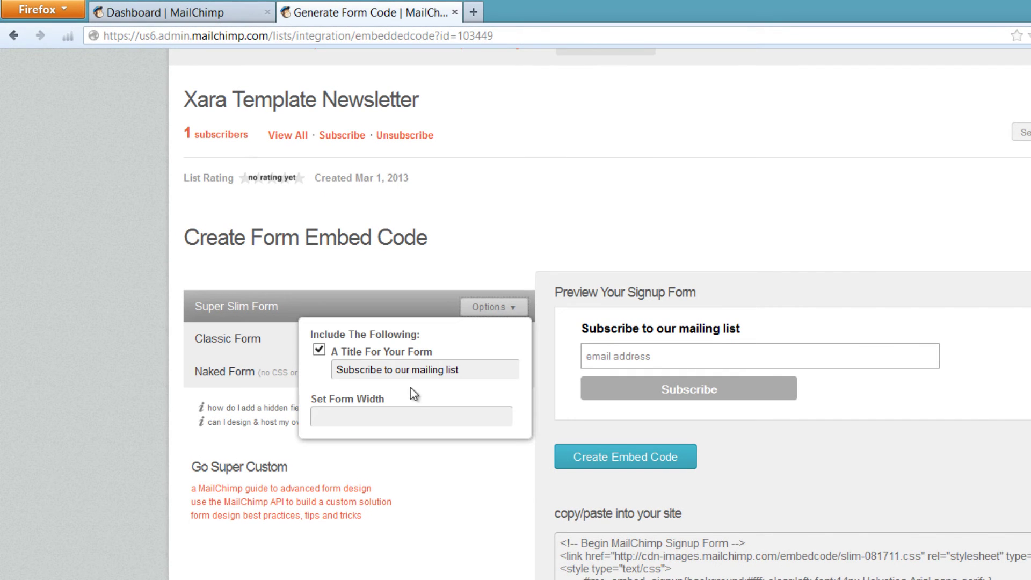
pyautogui.click(397, 415)
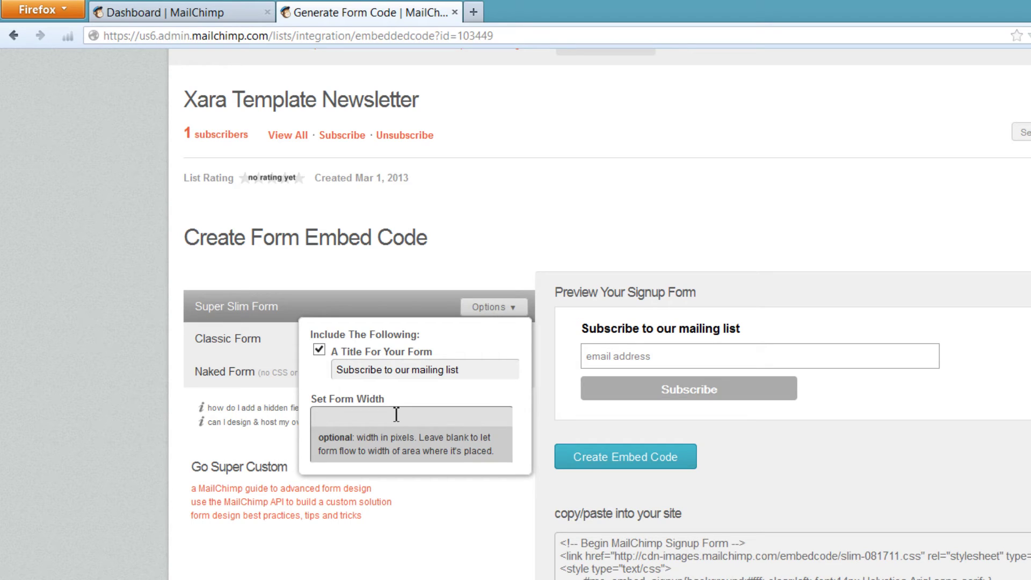
pyautogui.write('360')
pyautogui.click(456, 514)
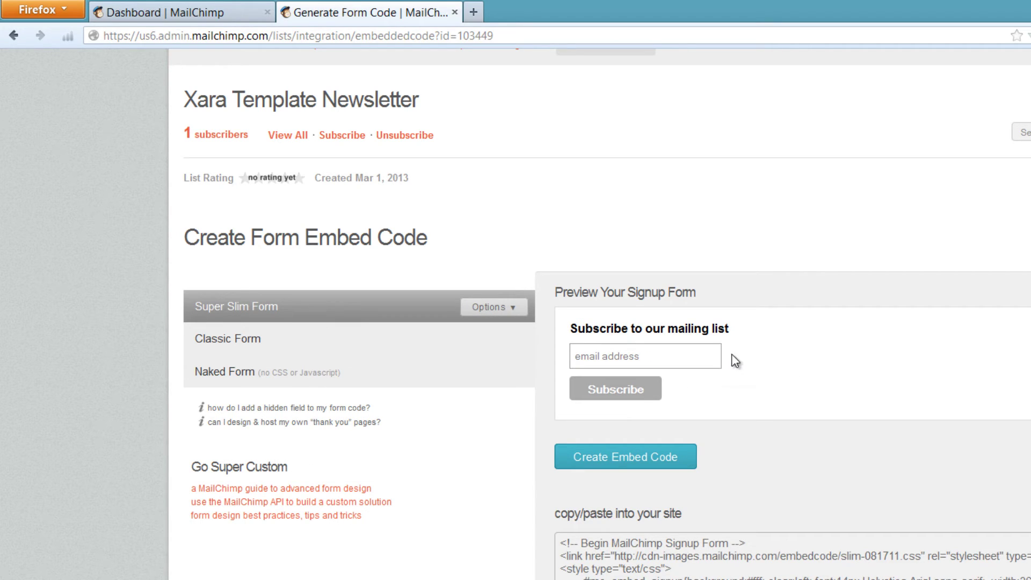
pyautogui.click(517, 310)
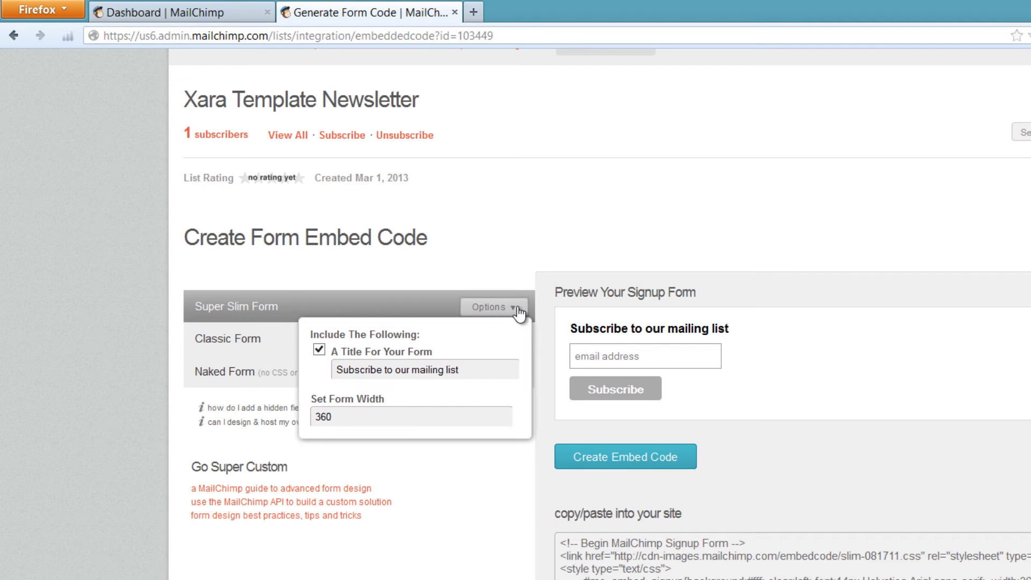
pyautogui.click(413, 413)
pyautogui.press('BackSpace')
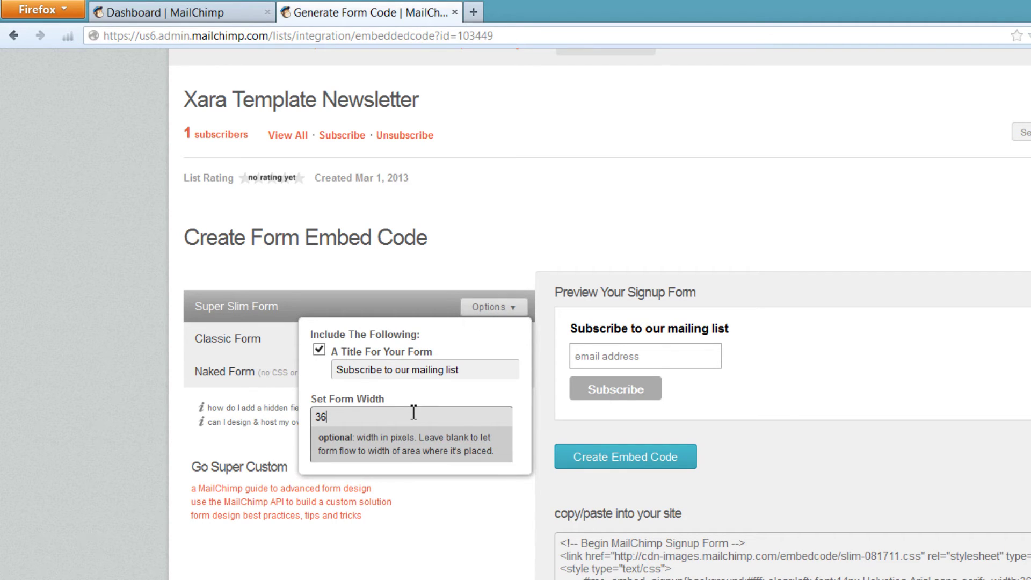
pyautogui.write('5')
pyautogui.click(443, 500)
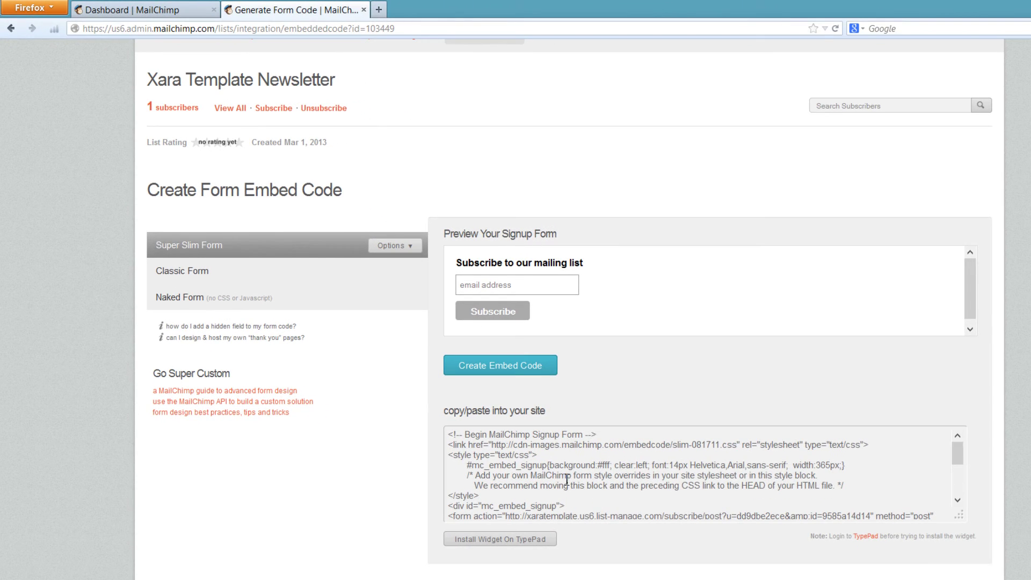
# Step: Copy all of the Super Slim embed code and switch to Xara Web Designer
pyautogui.click(566, 480)
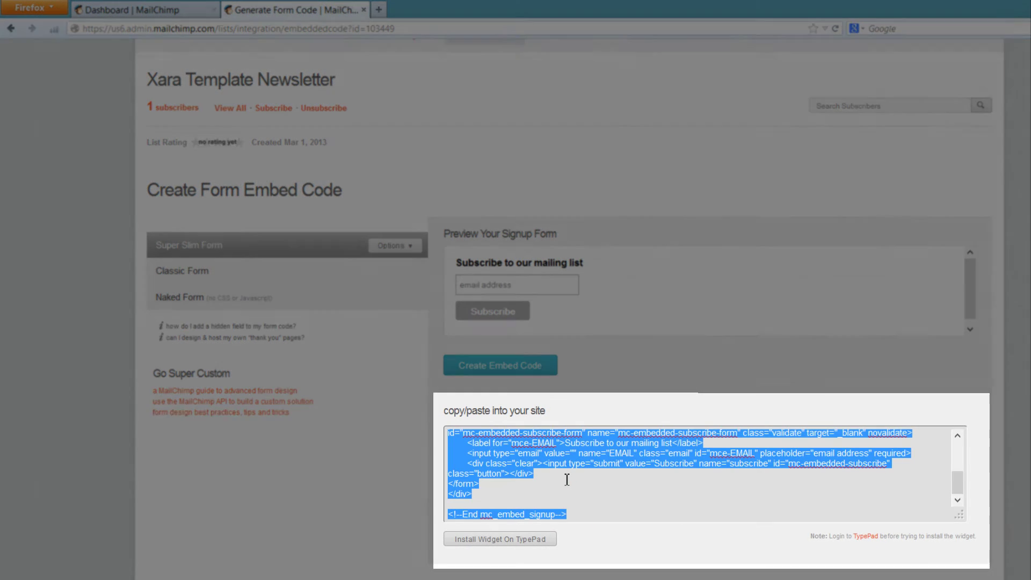
pyautogui.hotkey('ctrl', 'c')
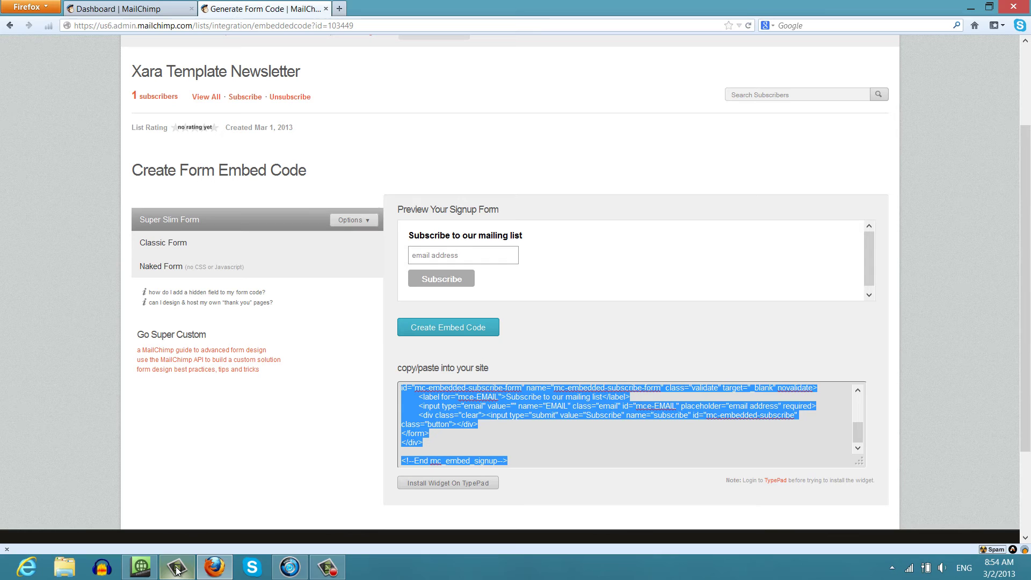
pyautogui.click(128, 571)
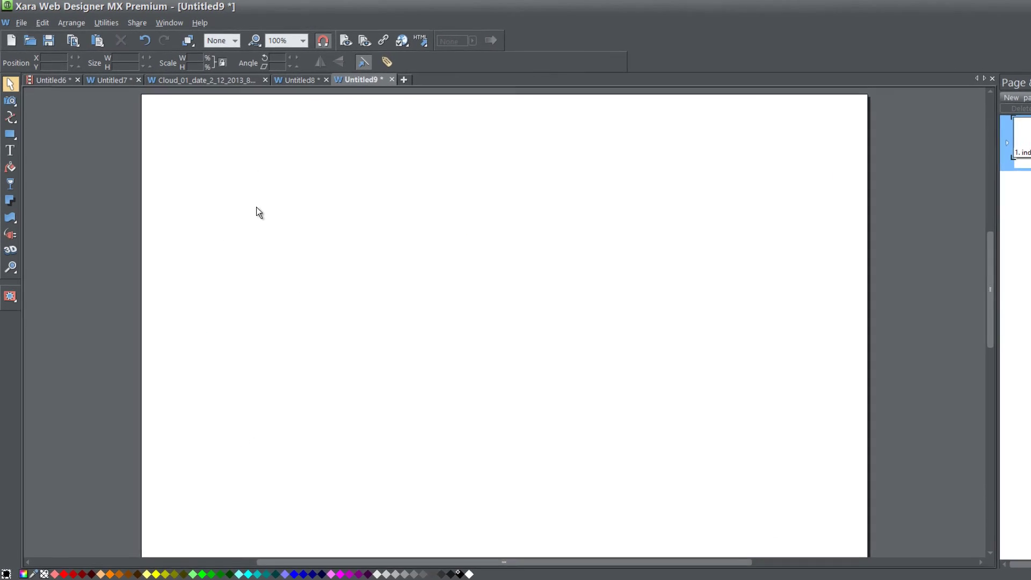
# Step: Draw a black rectangle and resize it to about 295 by 147 pixels
pyautogui.click(9, 134)
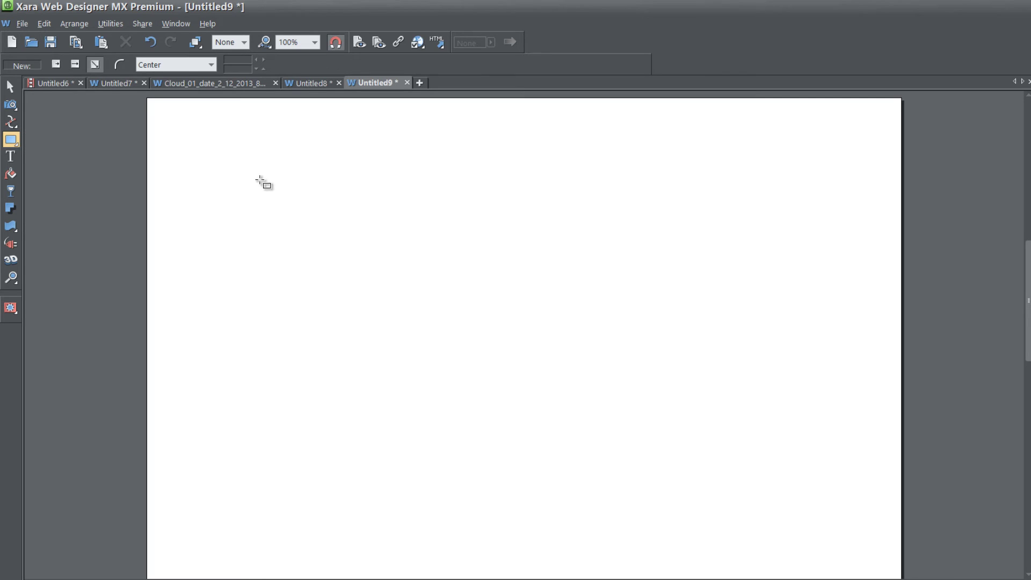
pyautogui.moveTo(257, 179); pyautogui.dragTo(652, 472)
pyautogui.press('F2')
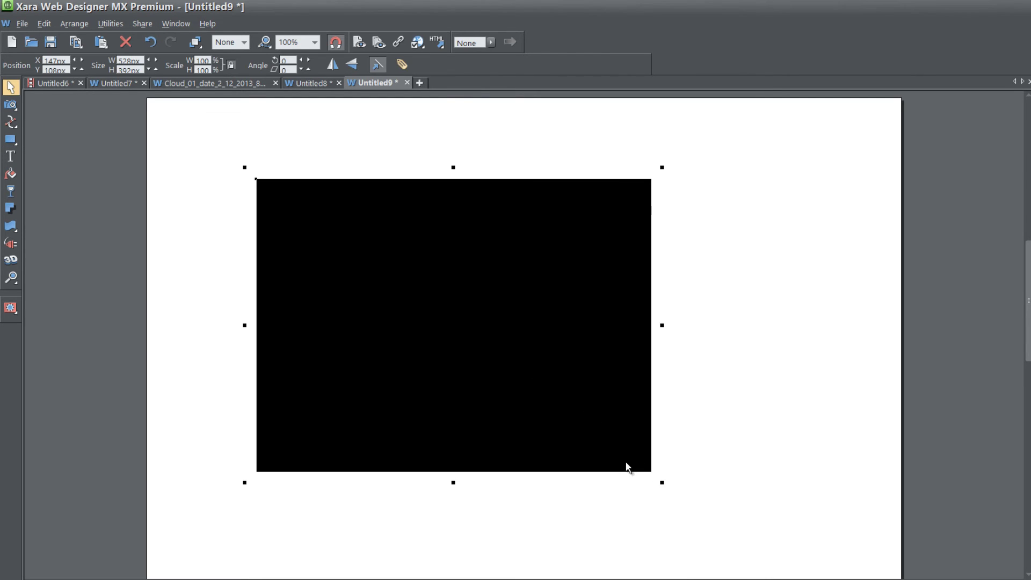
pyautogui.moveTo(661, 479); pyautogui.dragTo(489, 312)
pyautogui.moveTo(367, 354); pyautogui.dragTo(364, 301)
# Step: Open the rectangle's Web Properties from its context menu
pyautogui.rightClick(411, 231)
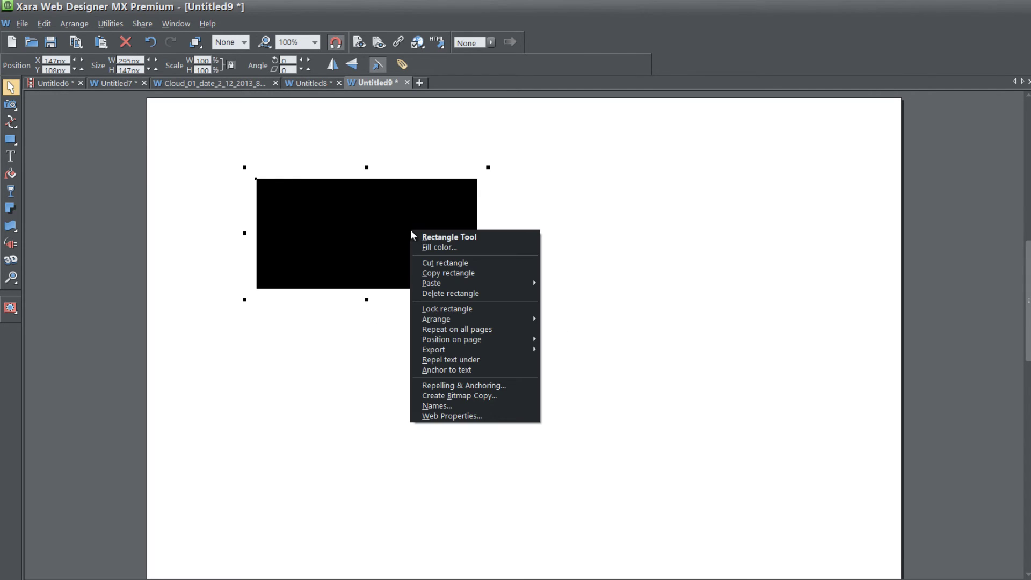
pyautogui.click(480, 417)
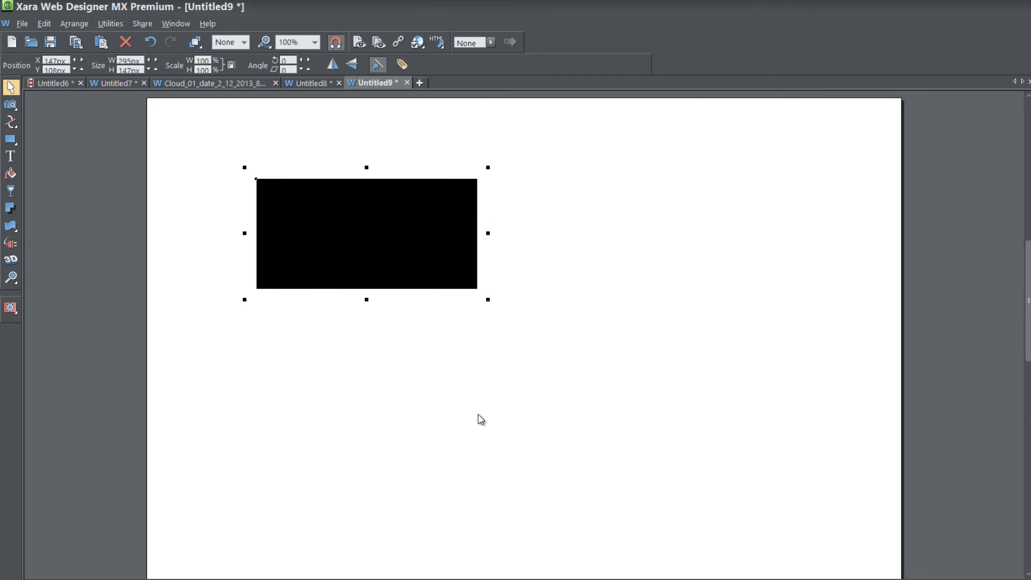
pyautogui.moveTo(568, 91); pyautogui.dragTo(622, 91)
# Step: Paste the MailChimp code as the placeholder's body HTML, regenerate its image, and apply
pyautogui.click(664, 125)
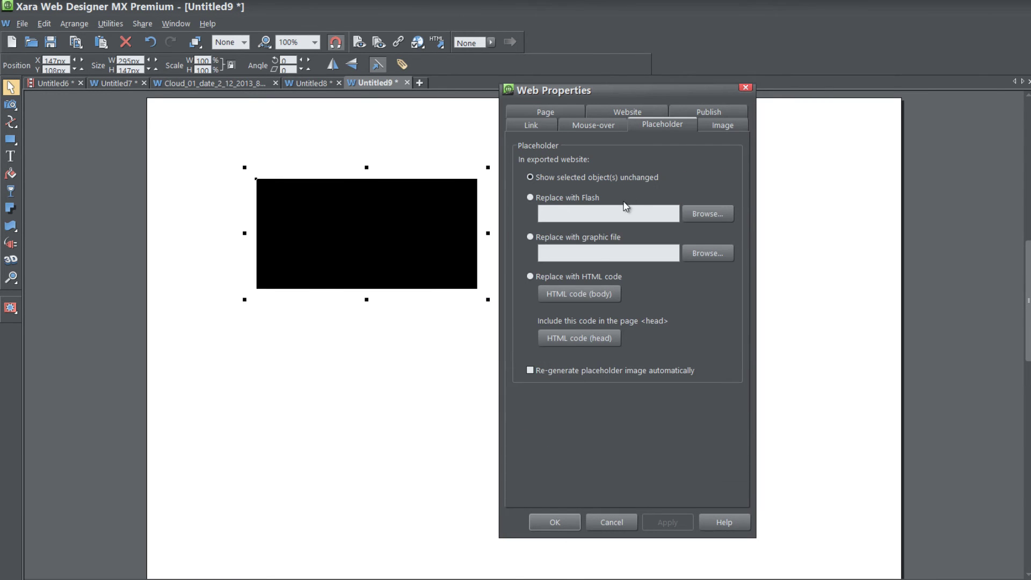
pyautogui.click(593, 295)
pyautogui.hotkey('ctrl', 'v')
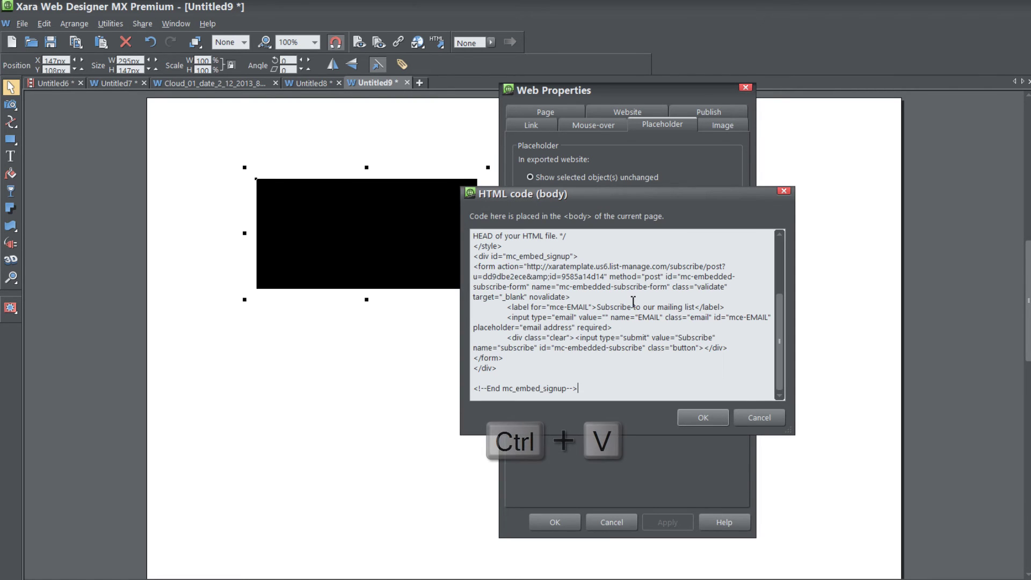
pyautogui.click(703, 418)
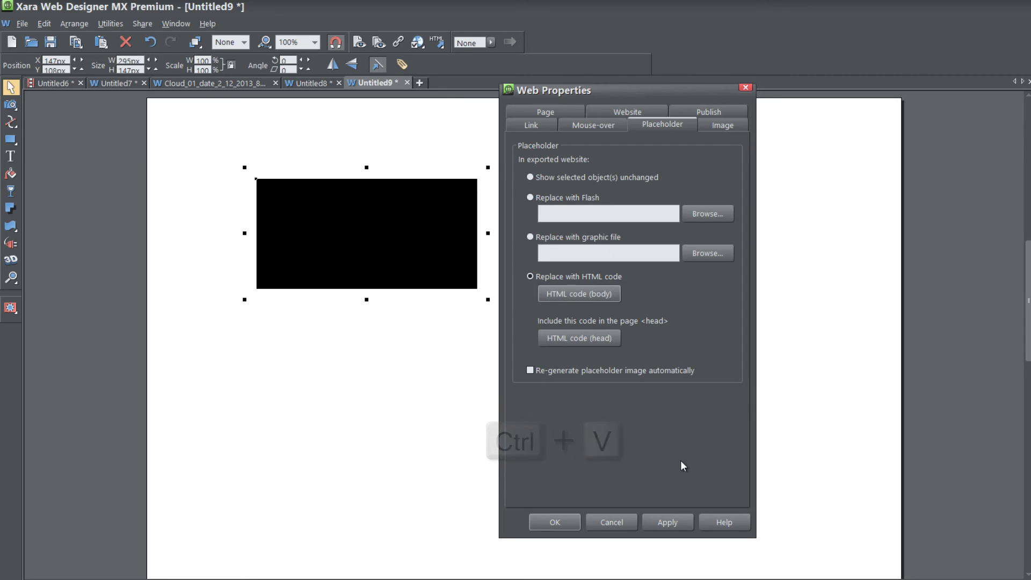
pyautogui.click(534, 369)
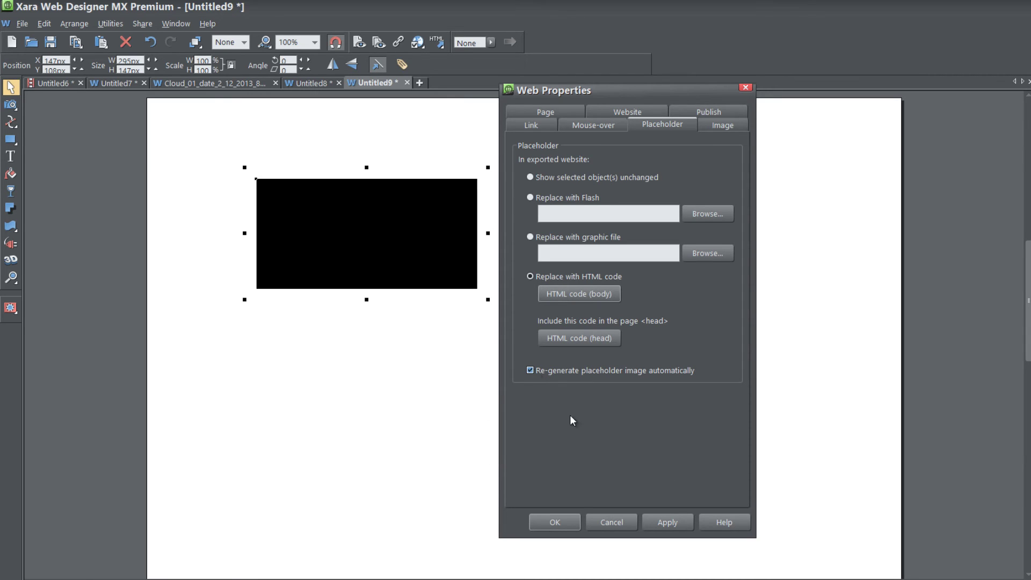
pyautogui.click(667, 522)
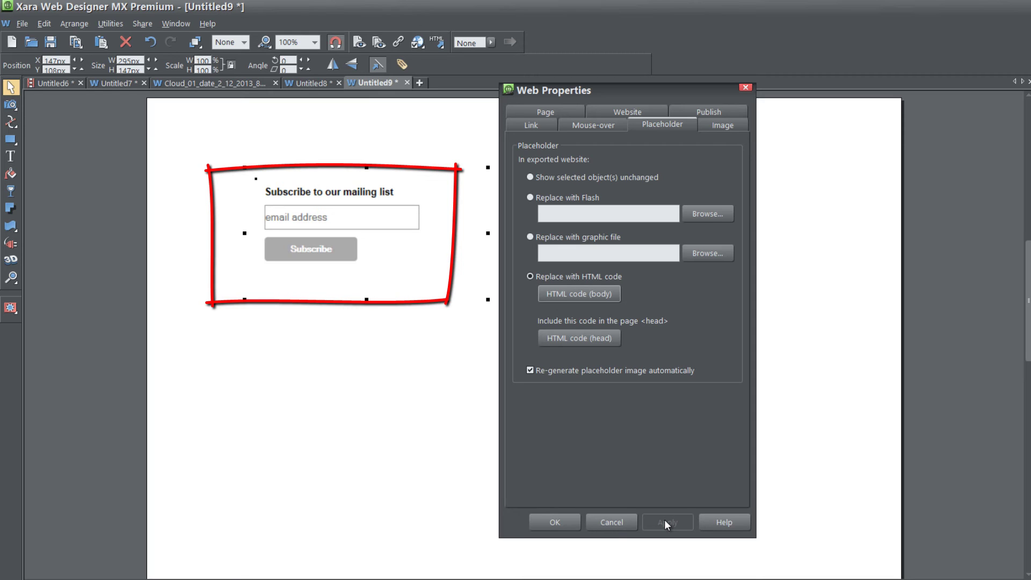
pyautogui.click(610, 522)
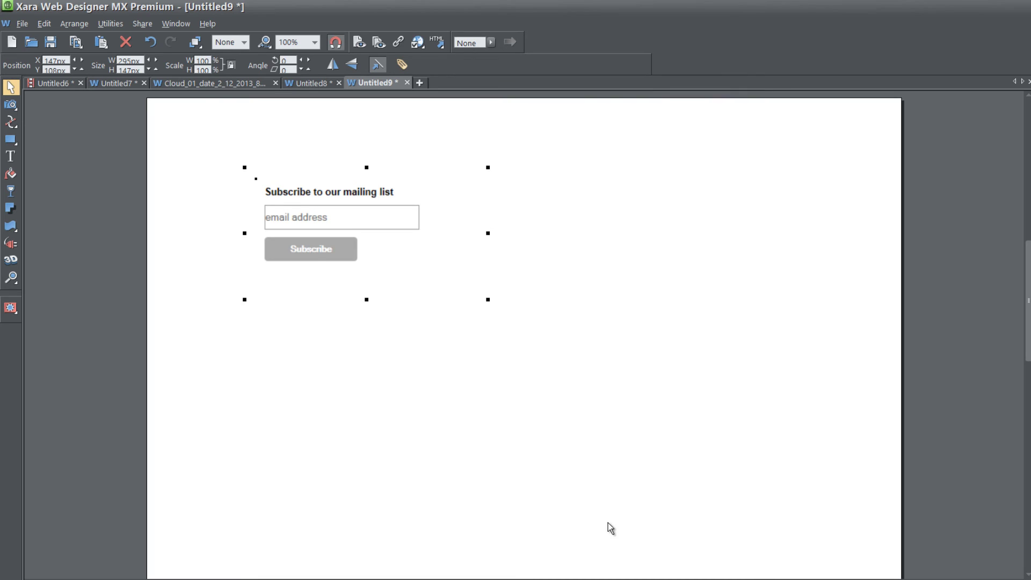
pyautogui.click(23, 24)
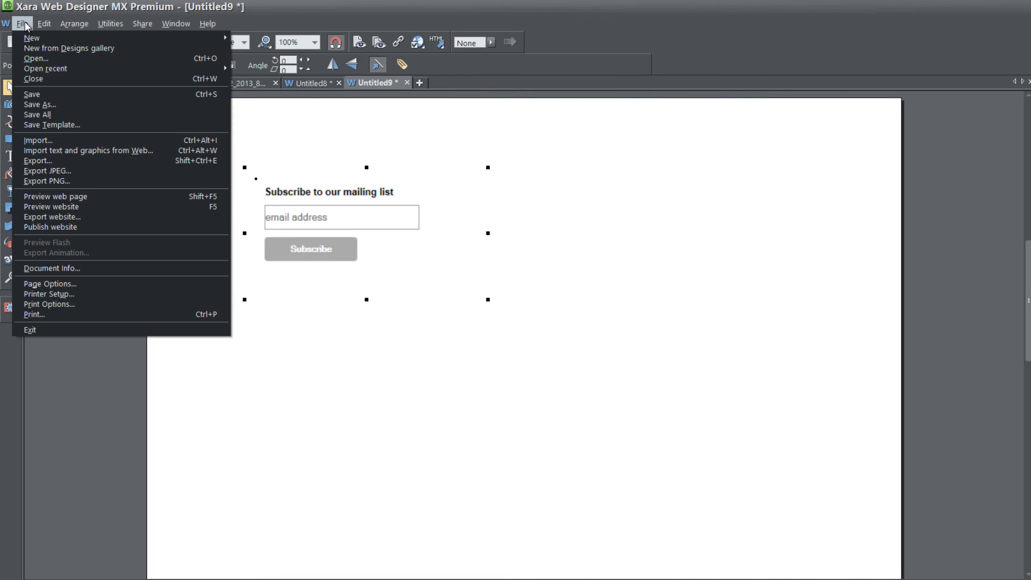
pyautogui.click(89, 196)
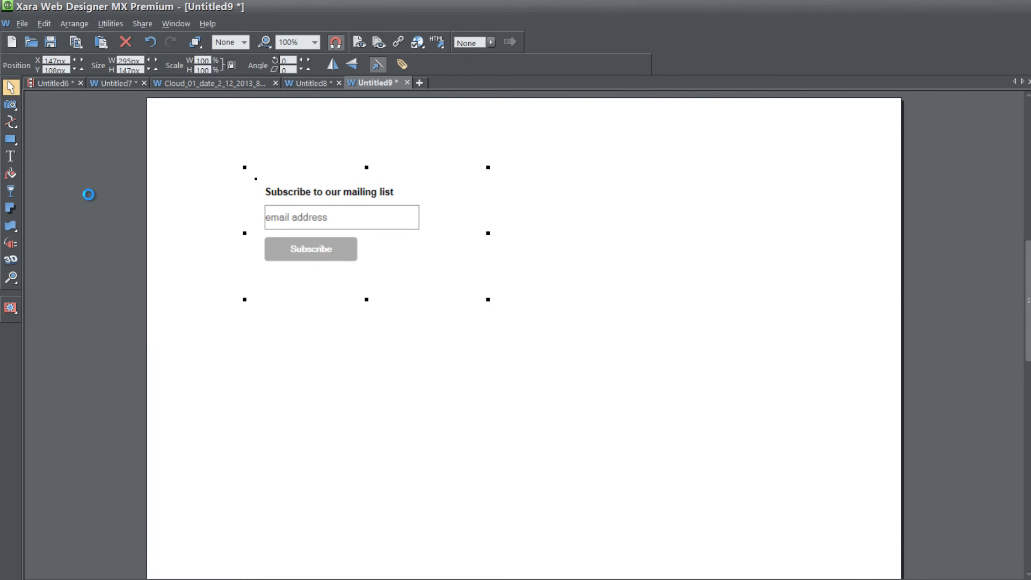
pyautogui.click(419, 188)
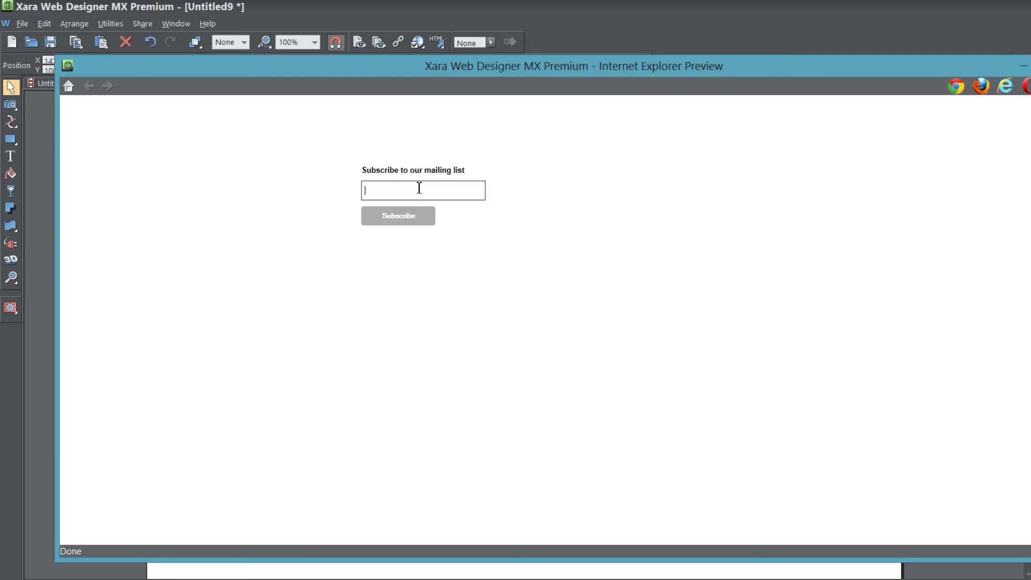
pyautogui.write('fjkfdjs;lfjafksda;j')
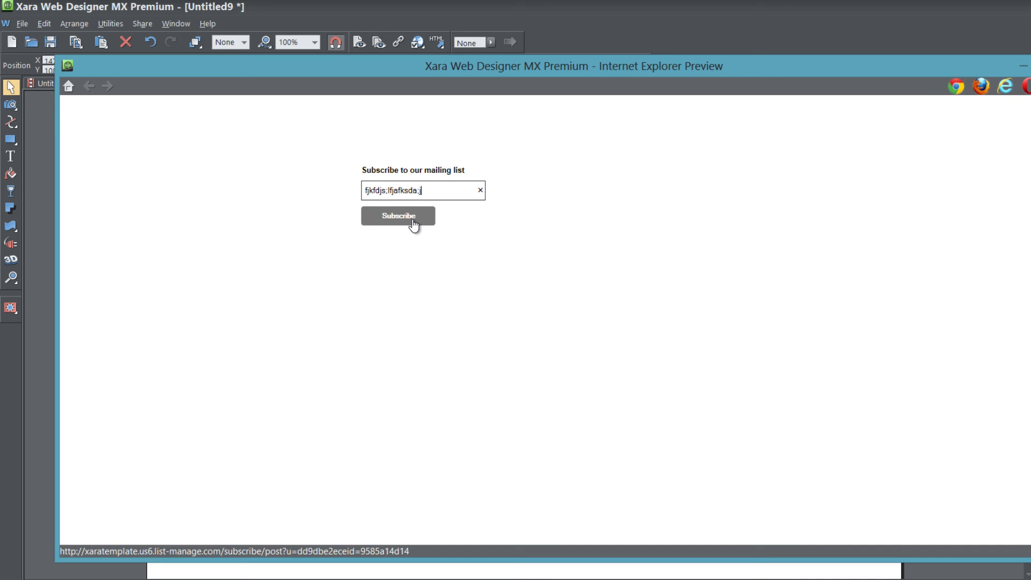
pyautogui.click(472, 234)
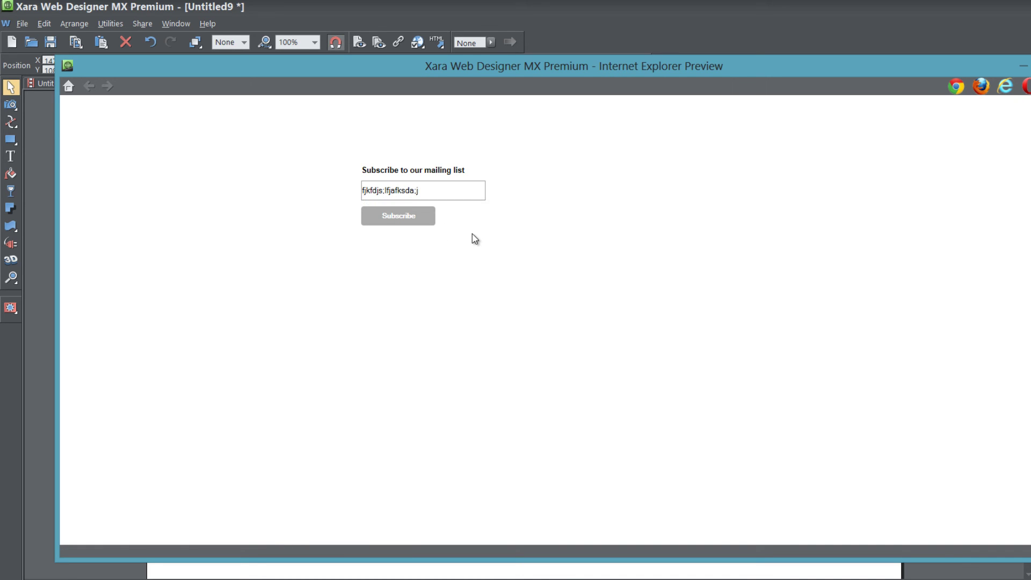
pyautogui.click(426, 188)
pyautogui.hotkey('ctrl', 'a')
pyautogui.press('BackSpace')
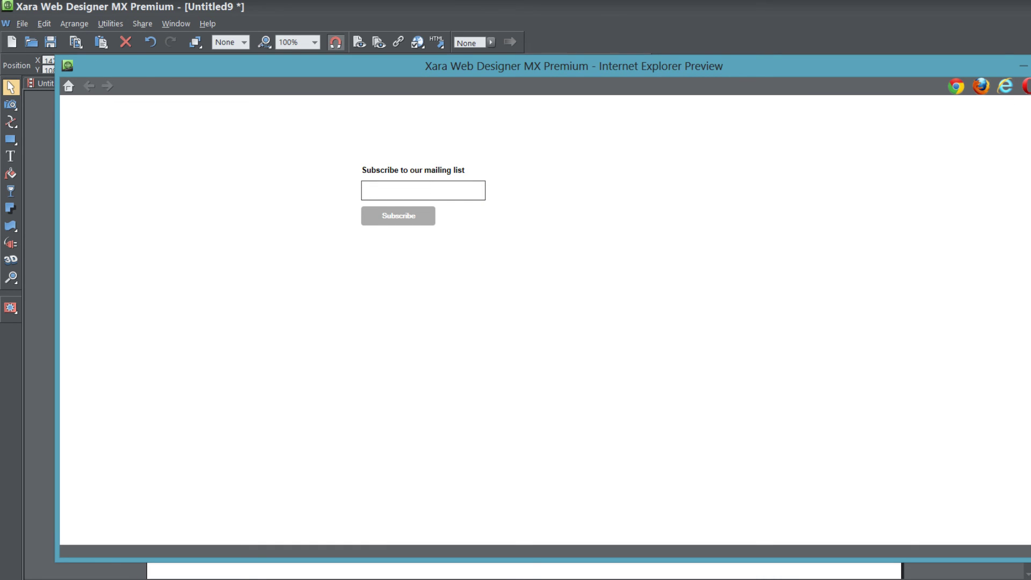
# Step: Close the browser preview and deselect the embedded subscribe form on the Untitled9 page
pyautogui.hotkey('alt', 'F4')
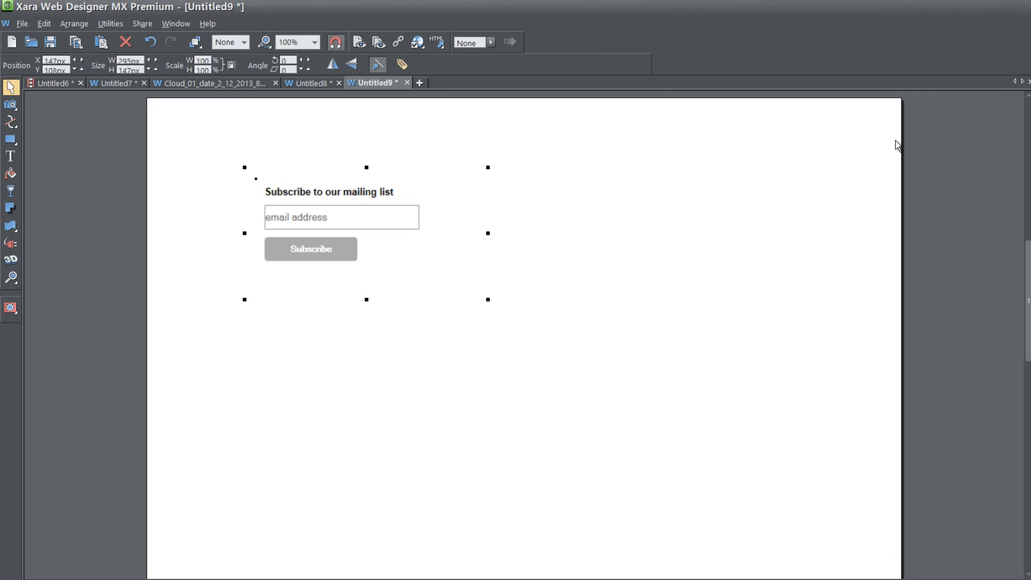
pyautogui.click(634, 283)
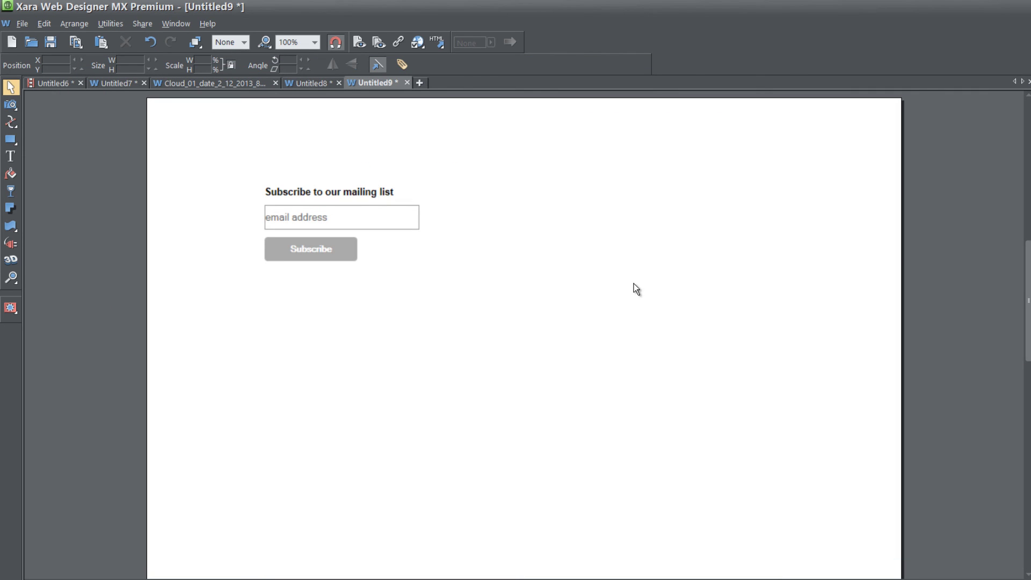